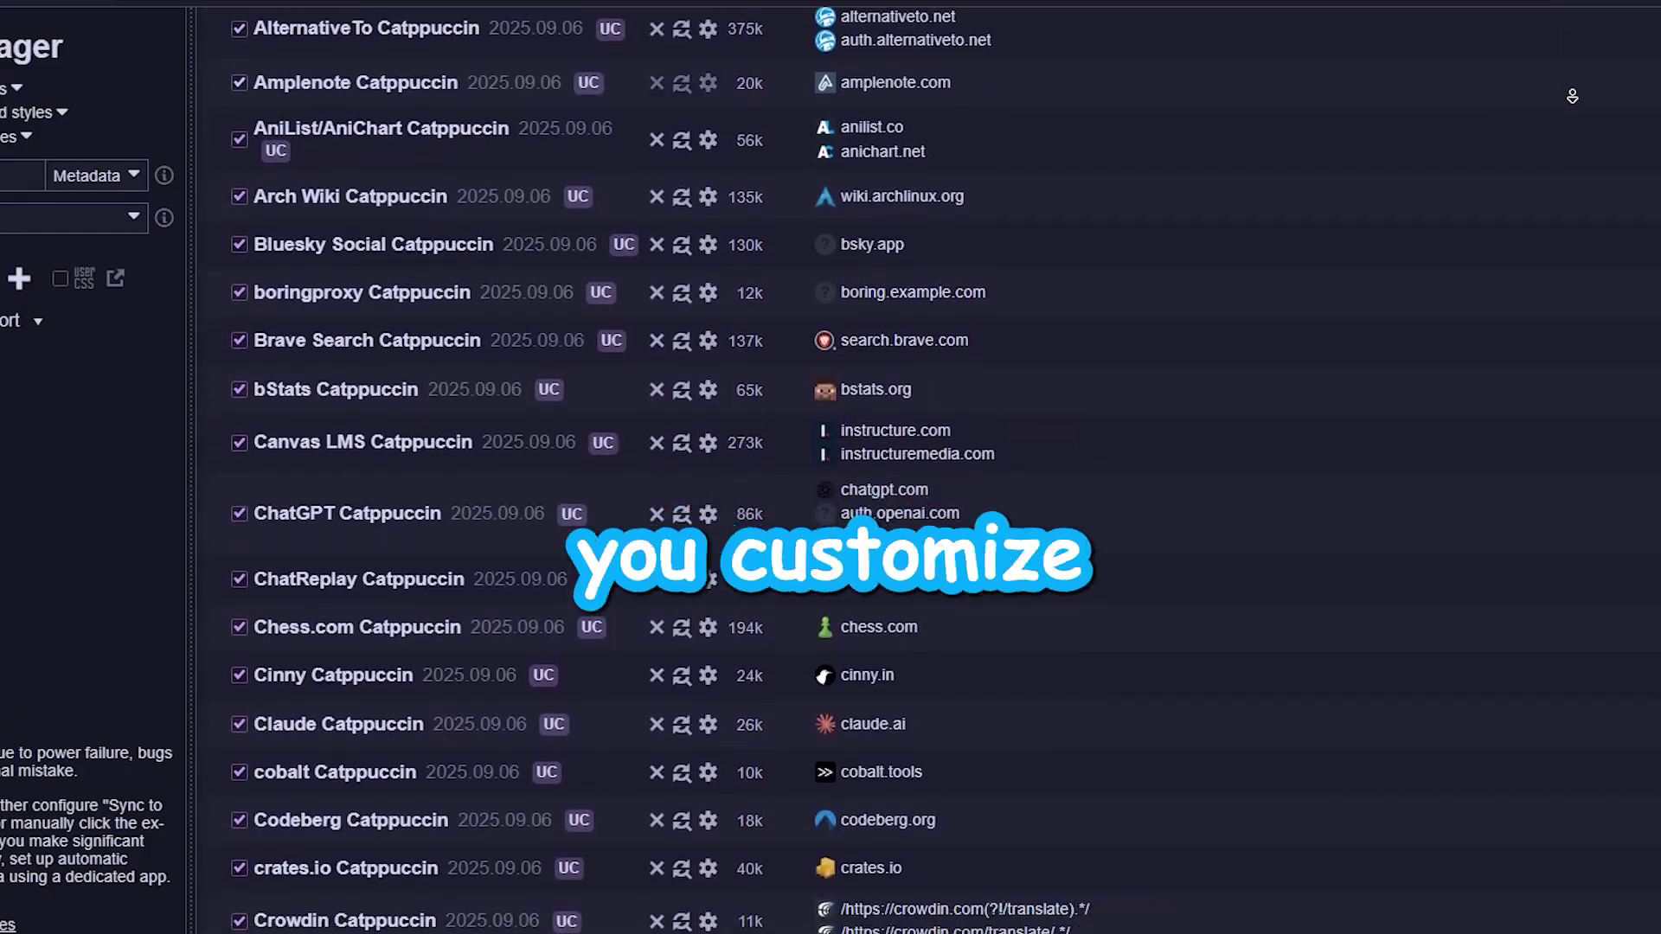
{"action": "scroll", "coordinate": [832, 468], "scroll_direction": "down", "scroll_amount": 2}
{"action": "scroll", "coordinate": [832, 468], "scroll_direction": "down", "scroll_amount": 2}
{"action": "scroll", "coordinate": [832, 468], "scroll_direction": "down", "scroll_amount": 2}
{"action": "scroll", "coordinate": [830, 468], "scroll_direction": "down", "scroll_amount": 2}
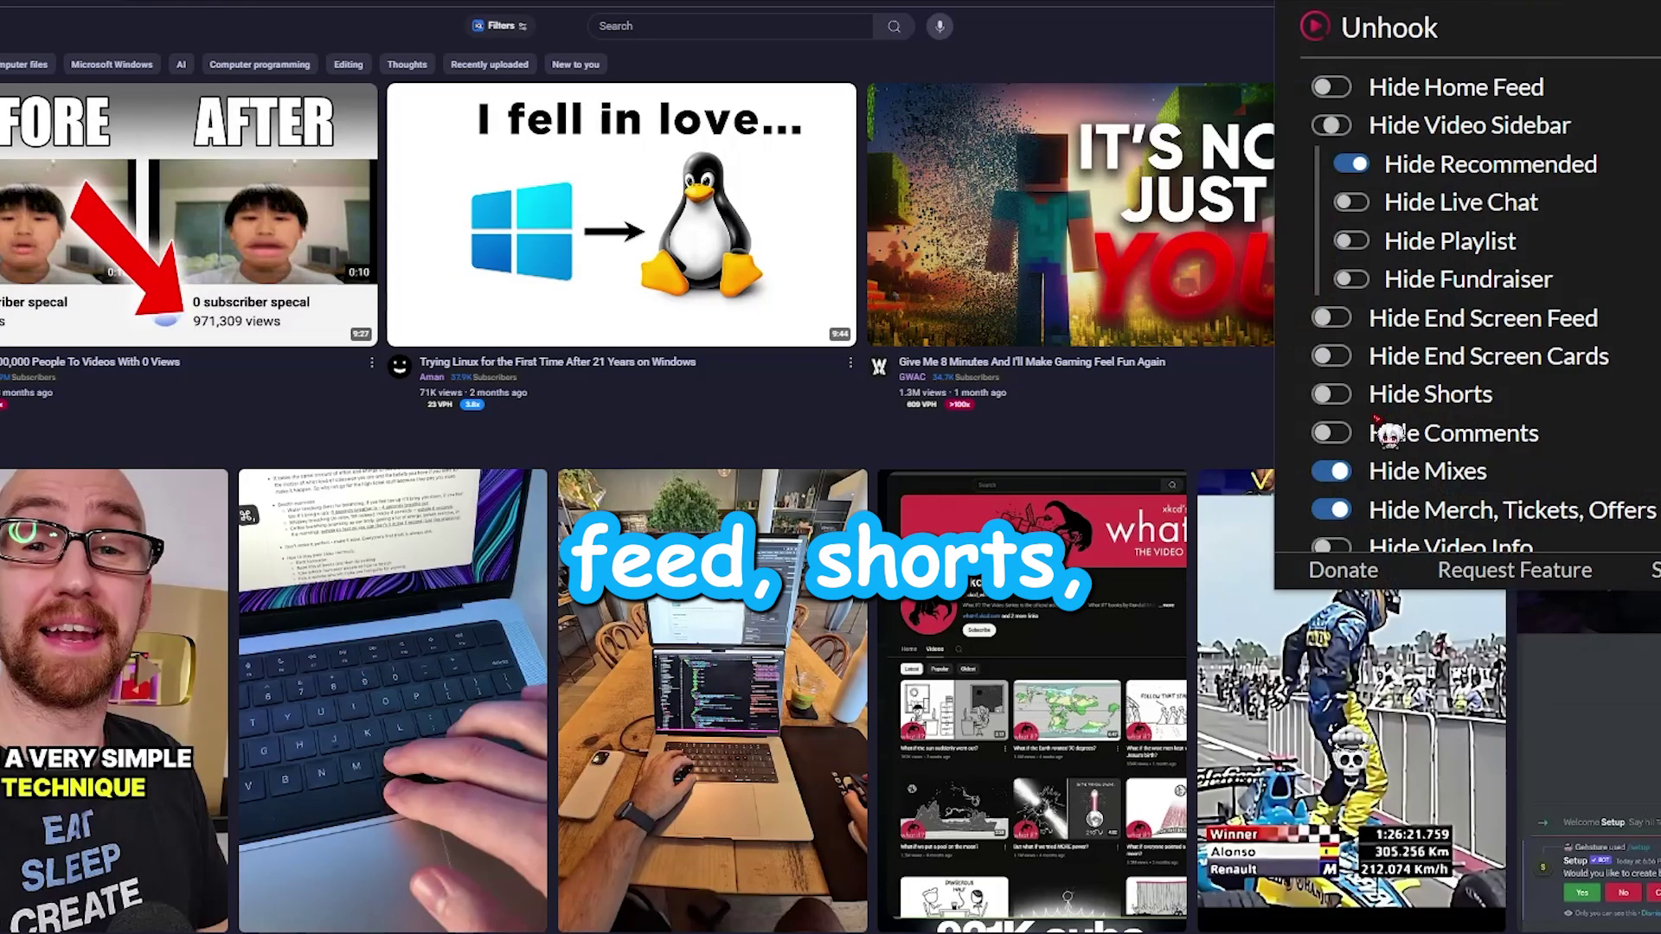
Step: Turn on Unhook's Hide Shorts and Hide Home Feed options, leaving YouTube's home feed blank
{"action": "left_click", "coordinate": [1330, 396]}
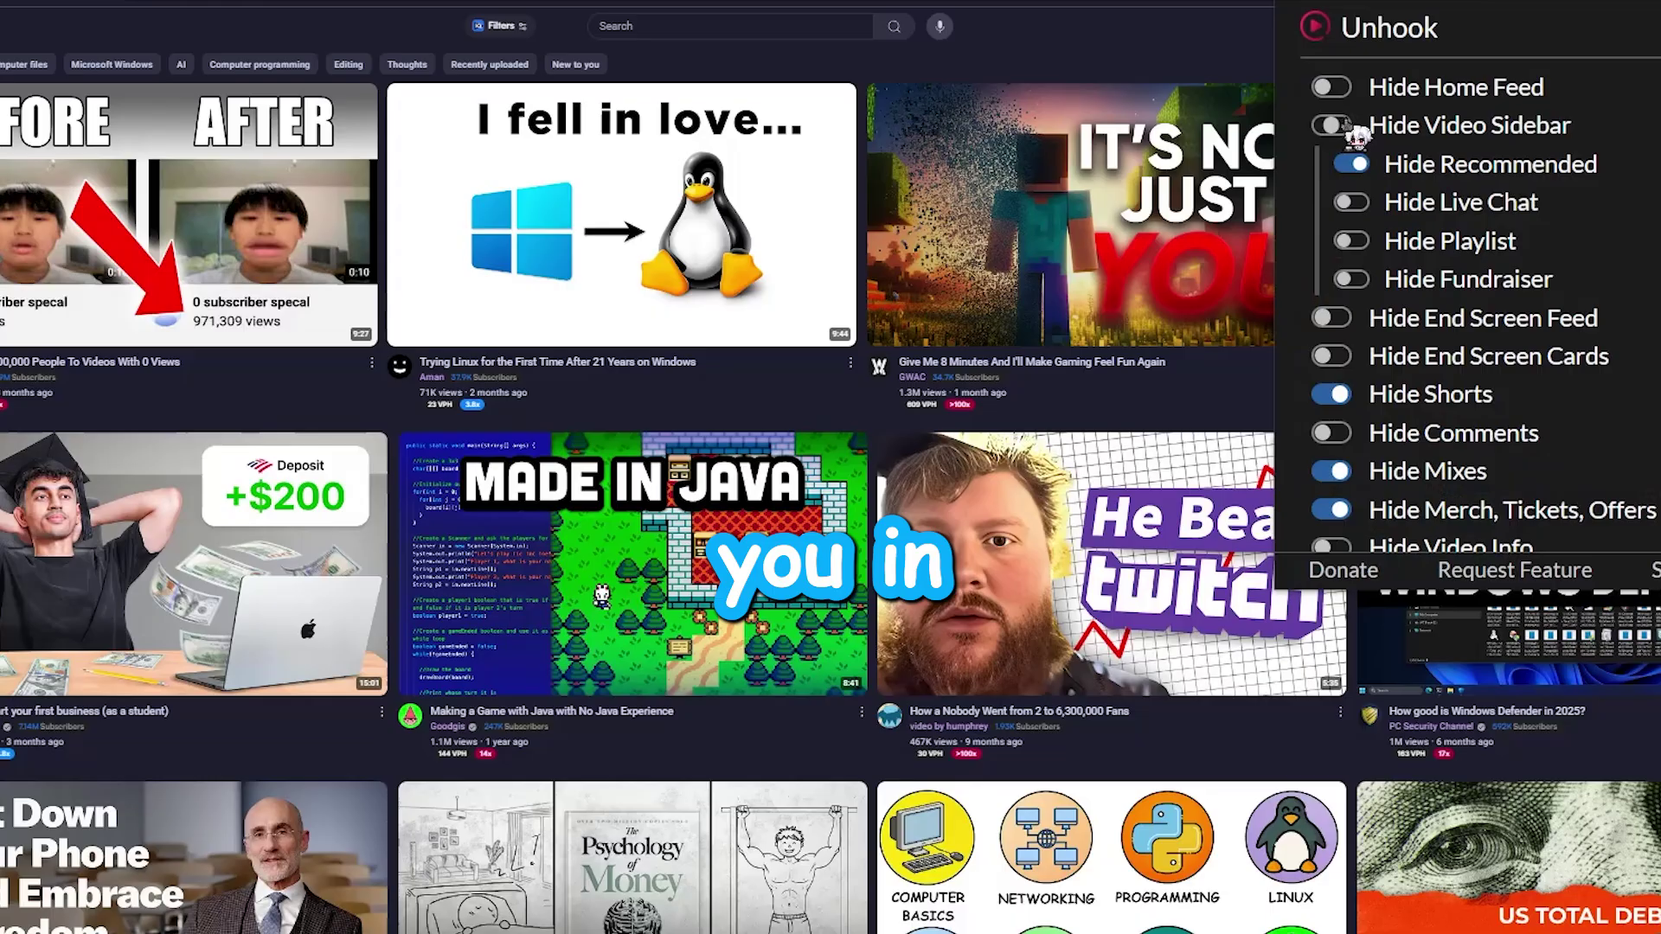
{"action": "left_click", "coordinate": [1332, 88]}
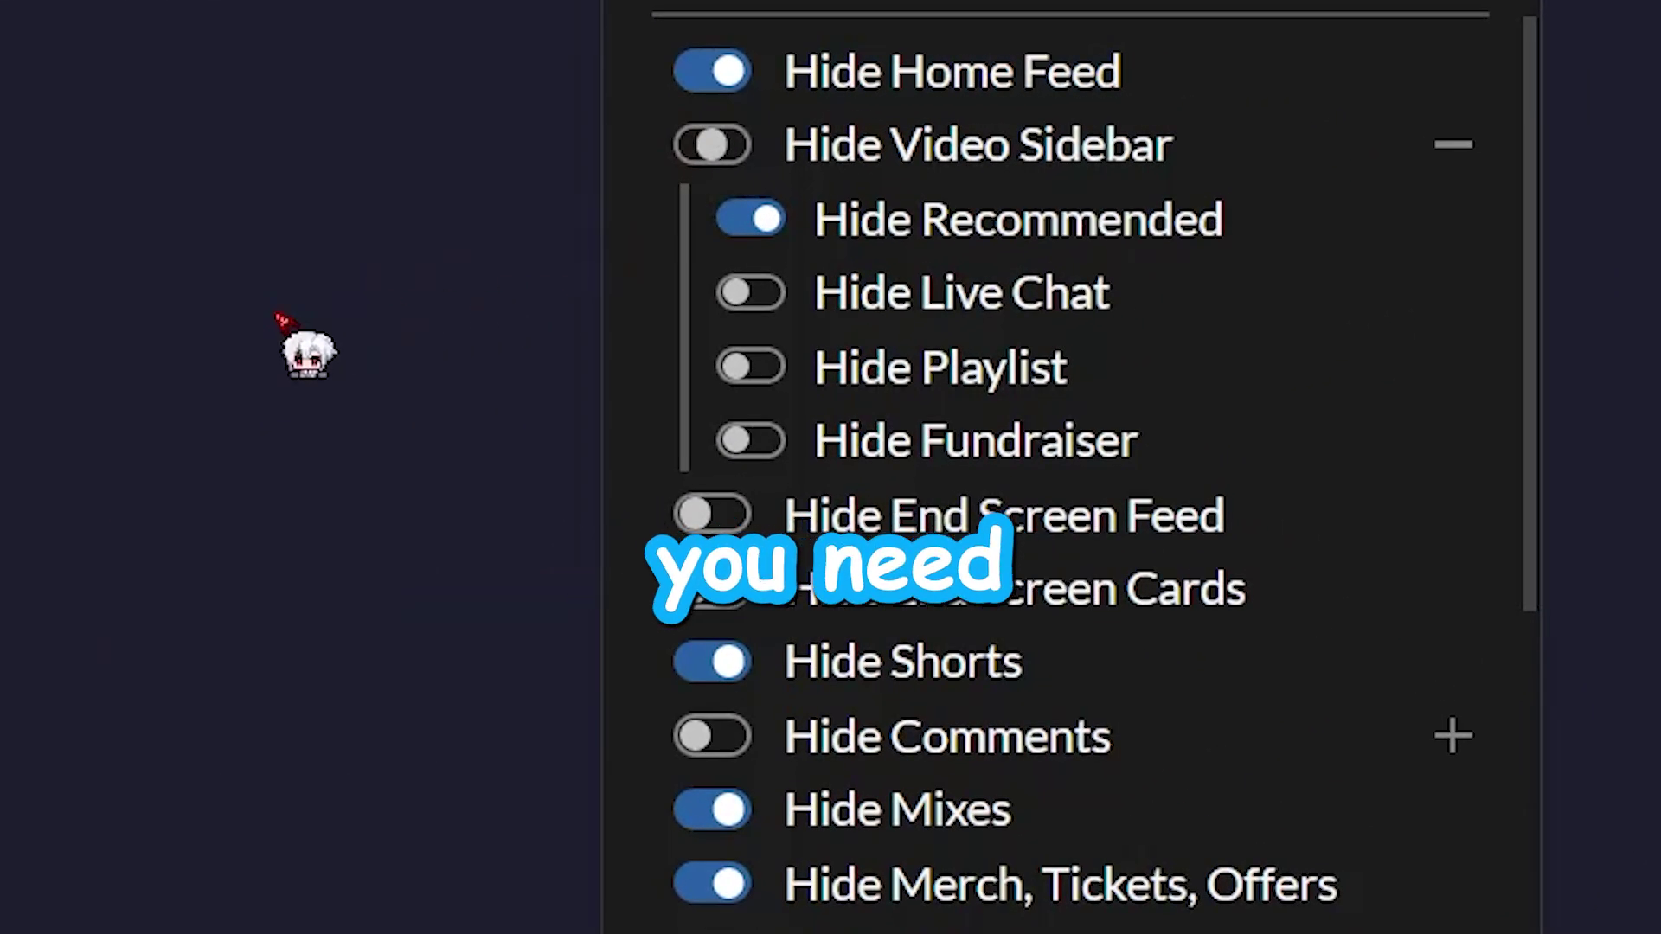
{"action": "left_click", "coordinate": [1105, 241]}
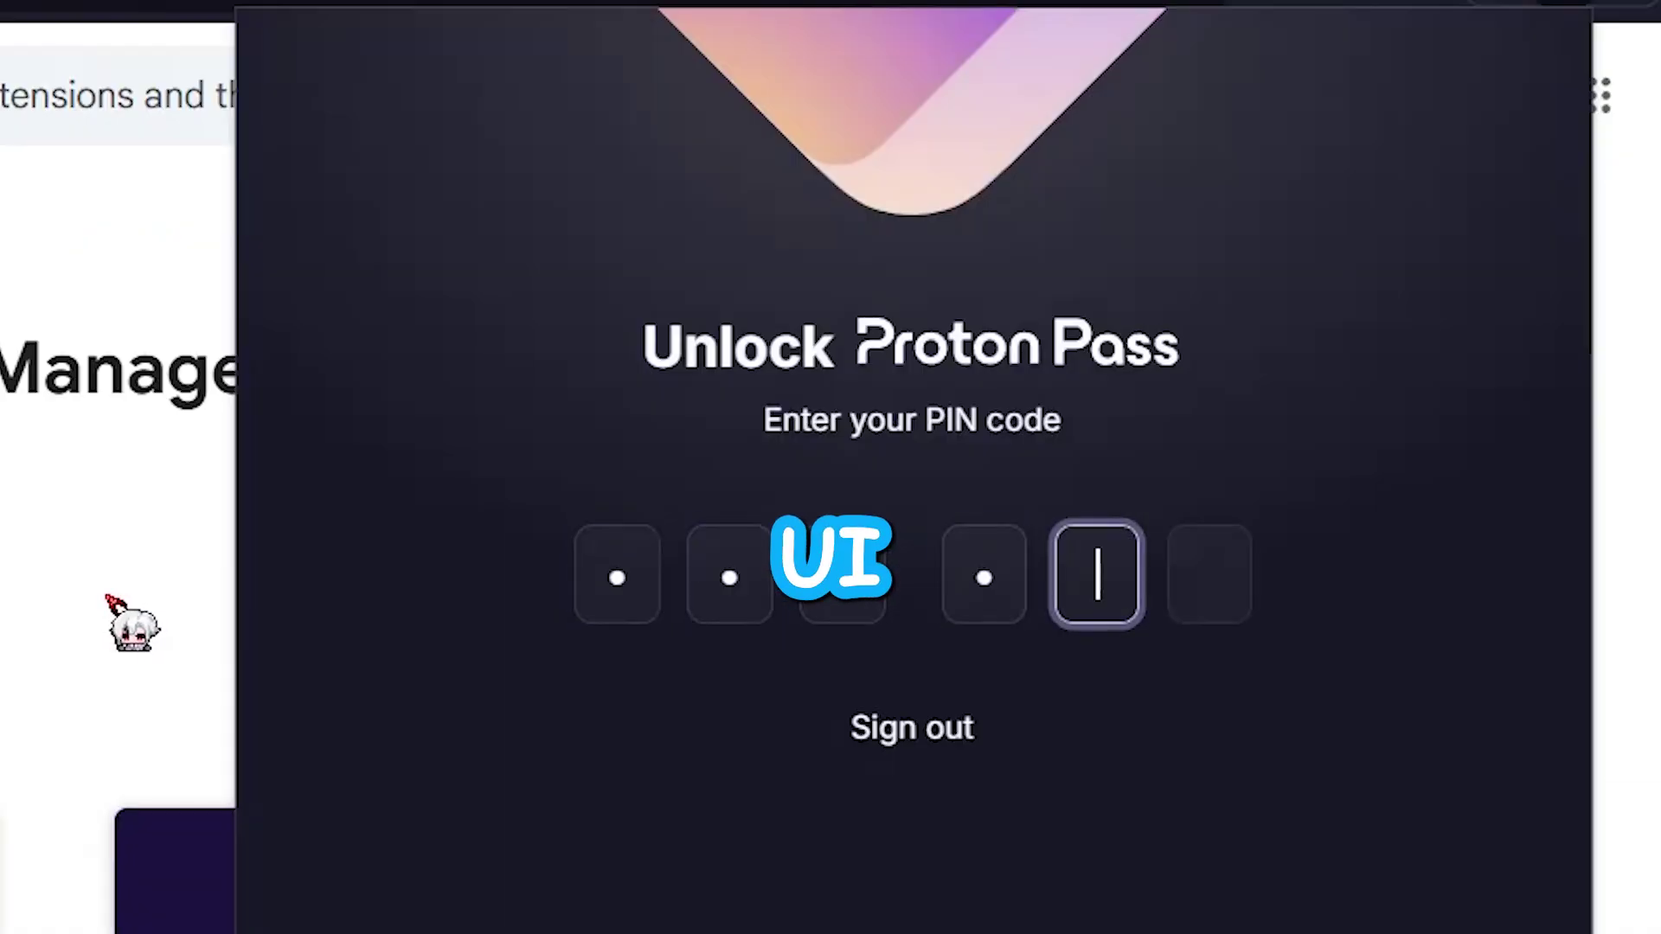
{"action": "type", "text": "12"}
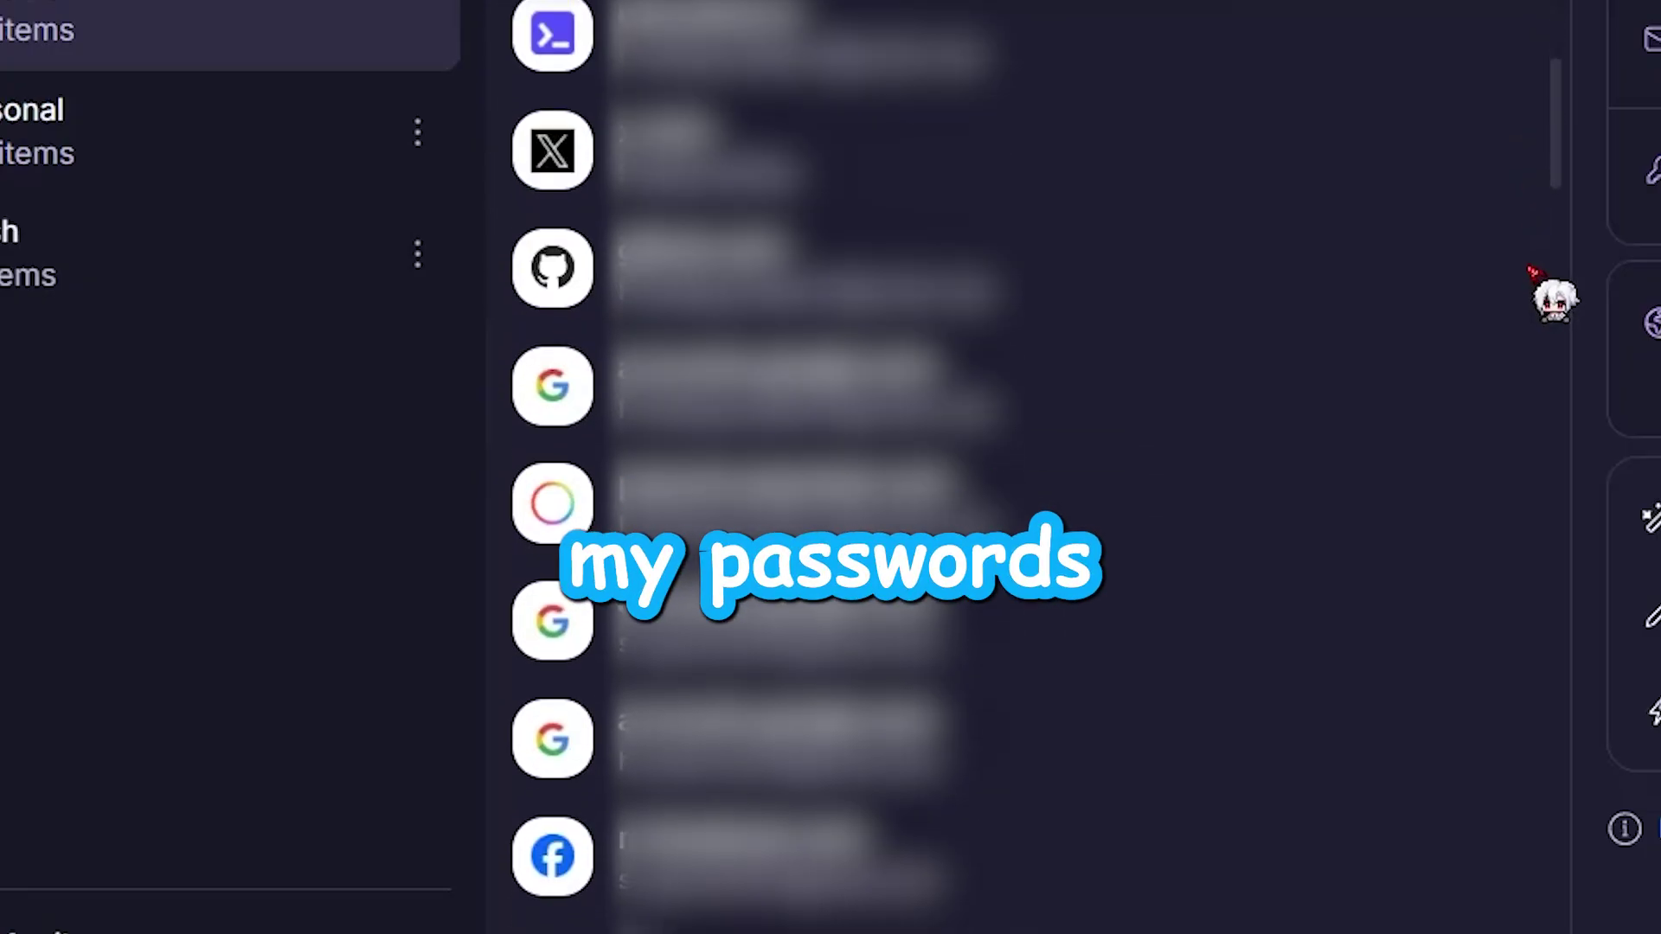
{"action": "scroll", "coordinate": [1554, 299], "scroll_direction": "down", "scroll_amount": 5}
{"action": "scroll", "coordinate": [1554, 299], "scroll_direction": "down", "scroll_amount": 5}
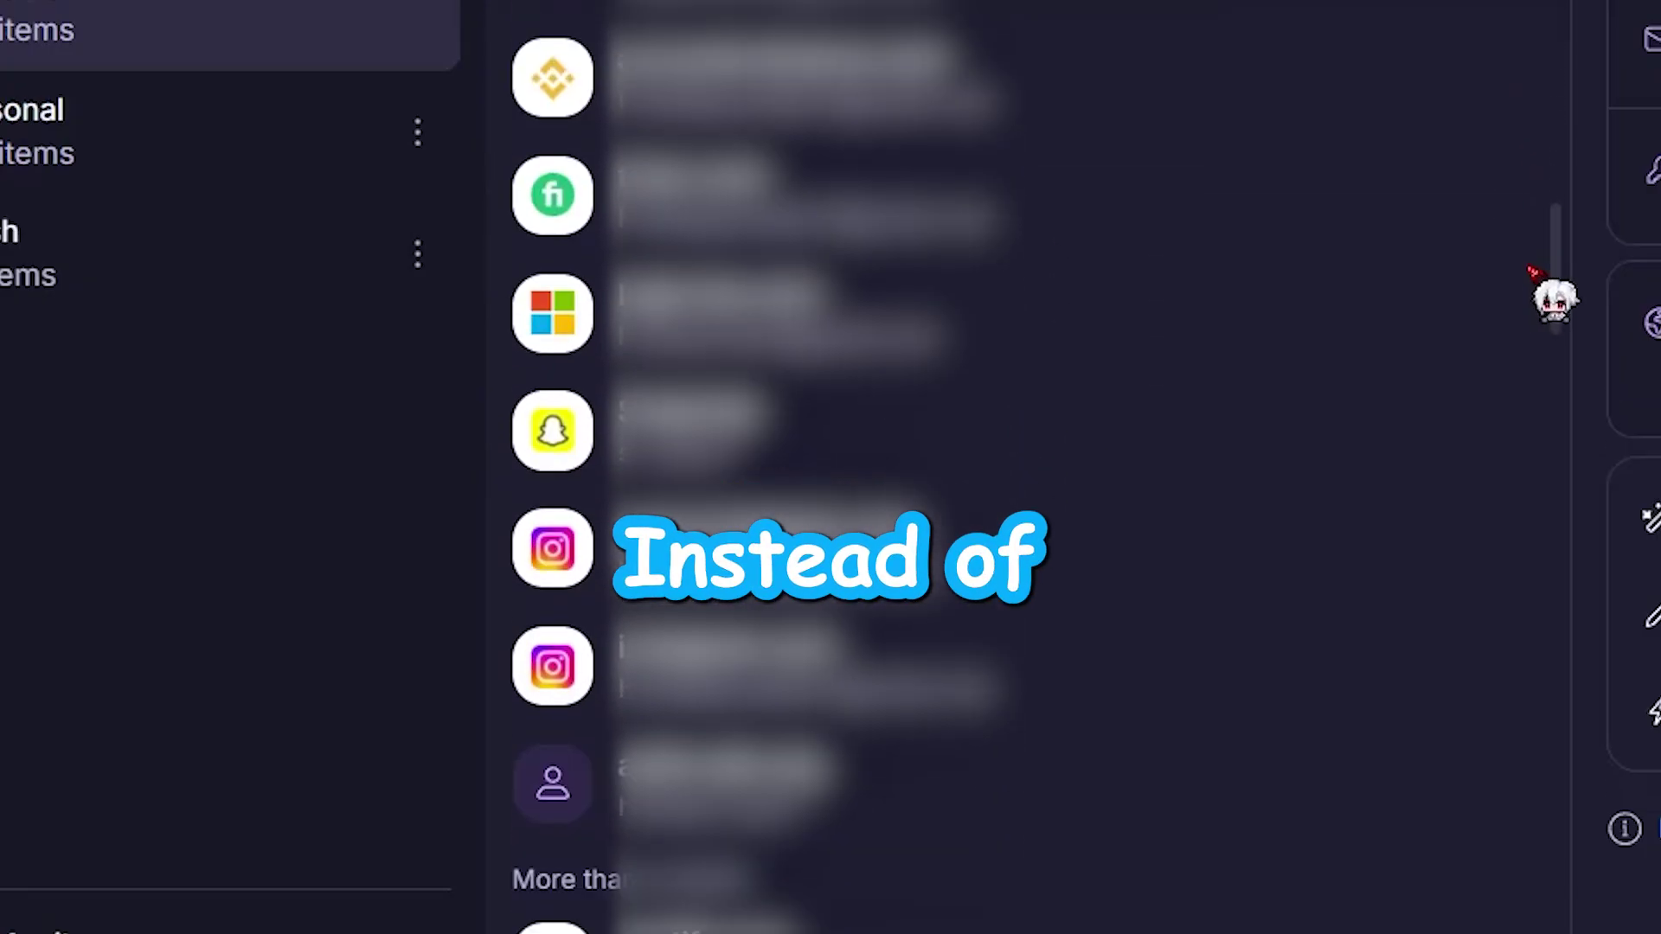
{"action": "scroll", "coordinate": [1554, 298], "scroll_direction": "down", "scroll_amount": 5}
{"action": "scroll", "coordinate": [1553, 298], "scroll_direction": "down", "scroll_amount": 5}
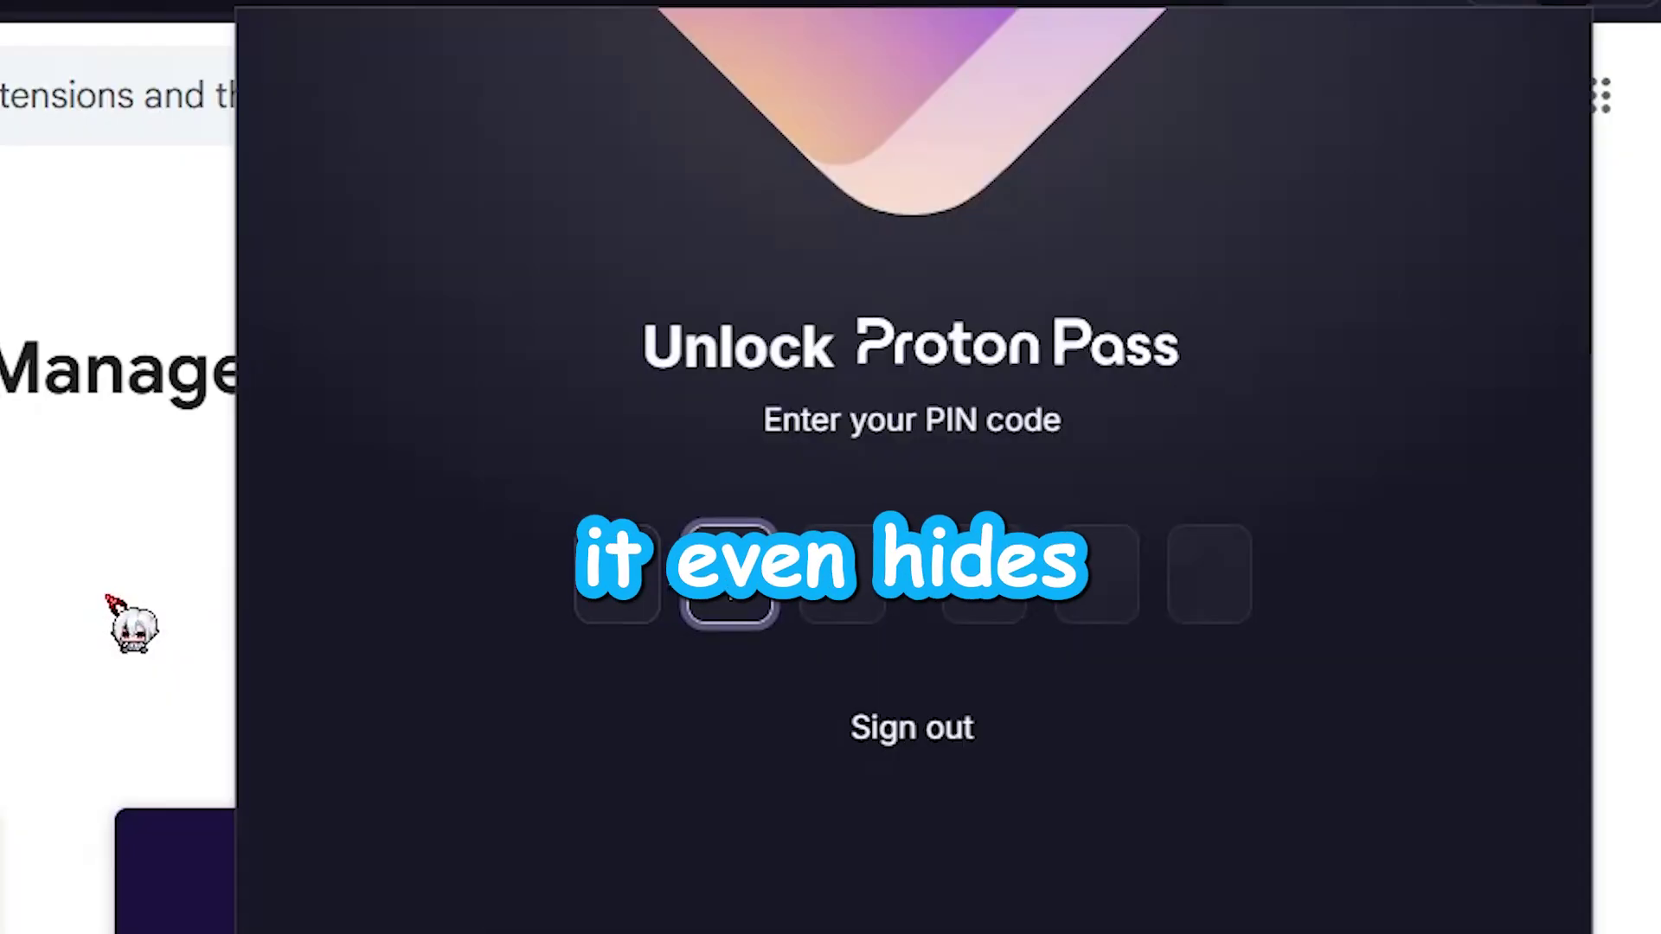
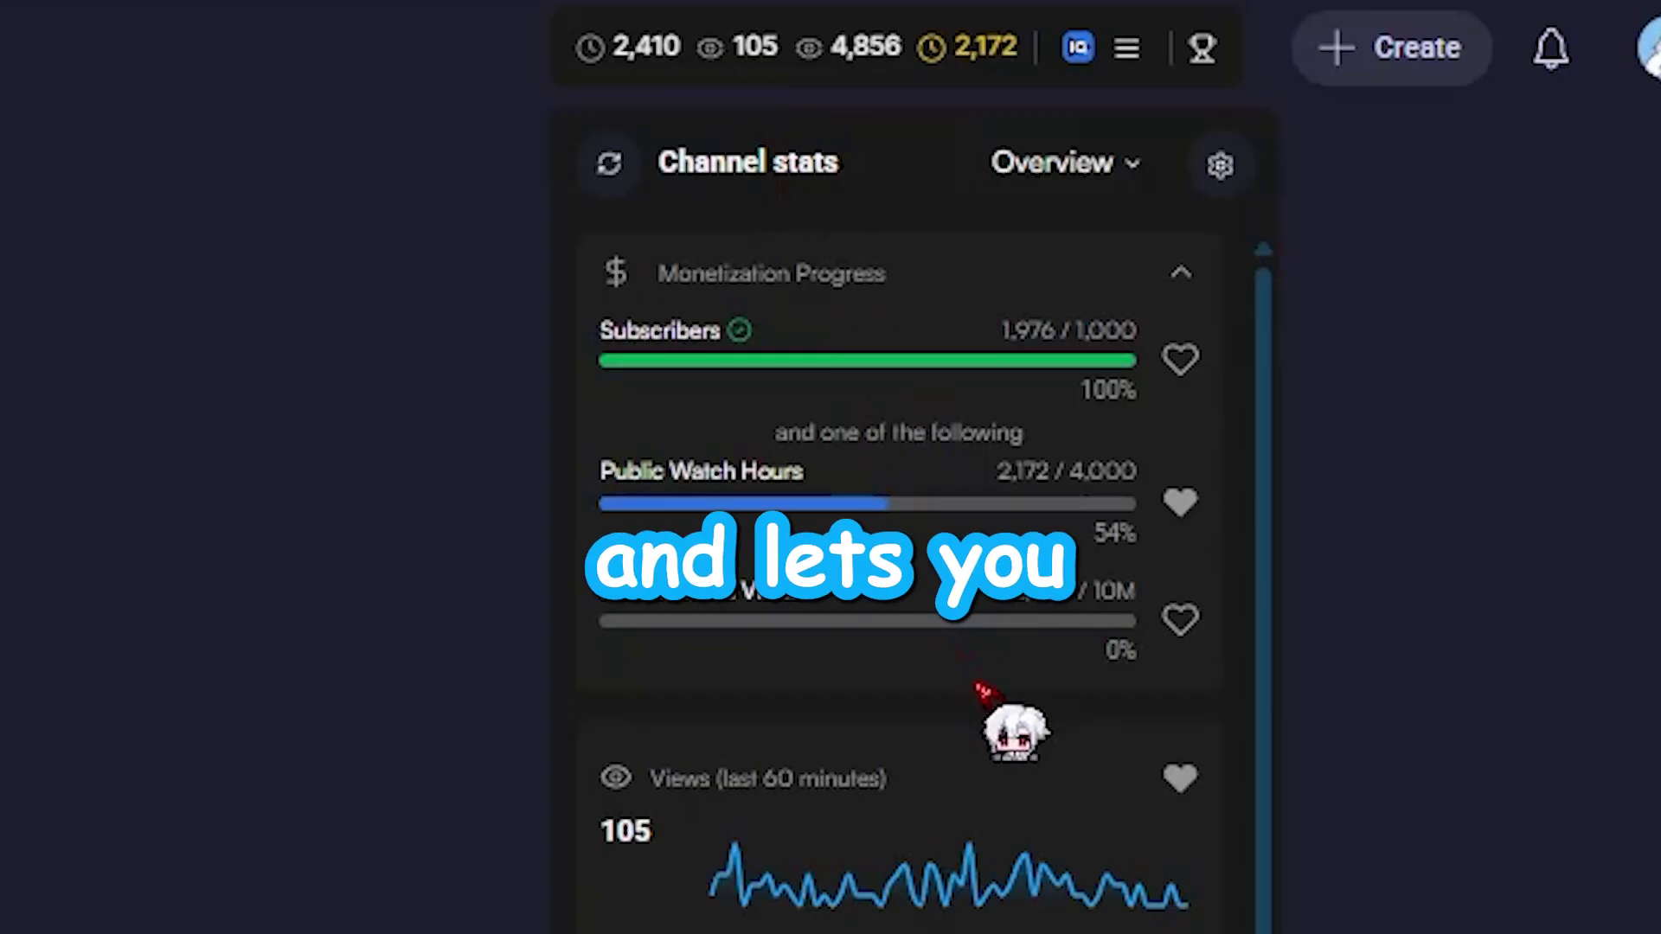
{"action": "scroll", "coordinate": [1000, 688], "scroll_direction": "down", "scroll_amount": 5}
{"action": "scroll", "coordinate": [1000, 688], "scroll_direction": "down", "scroll_amount": 5}
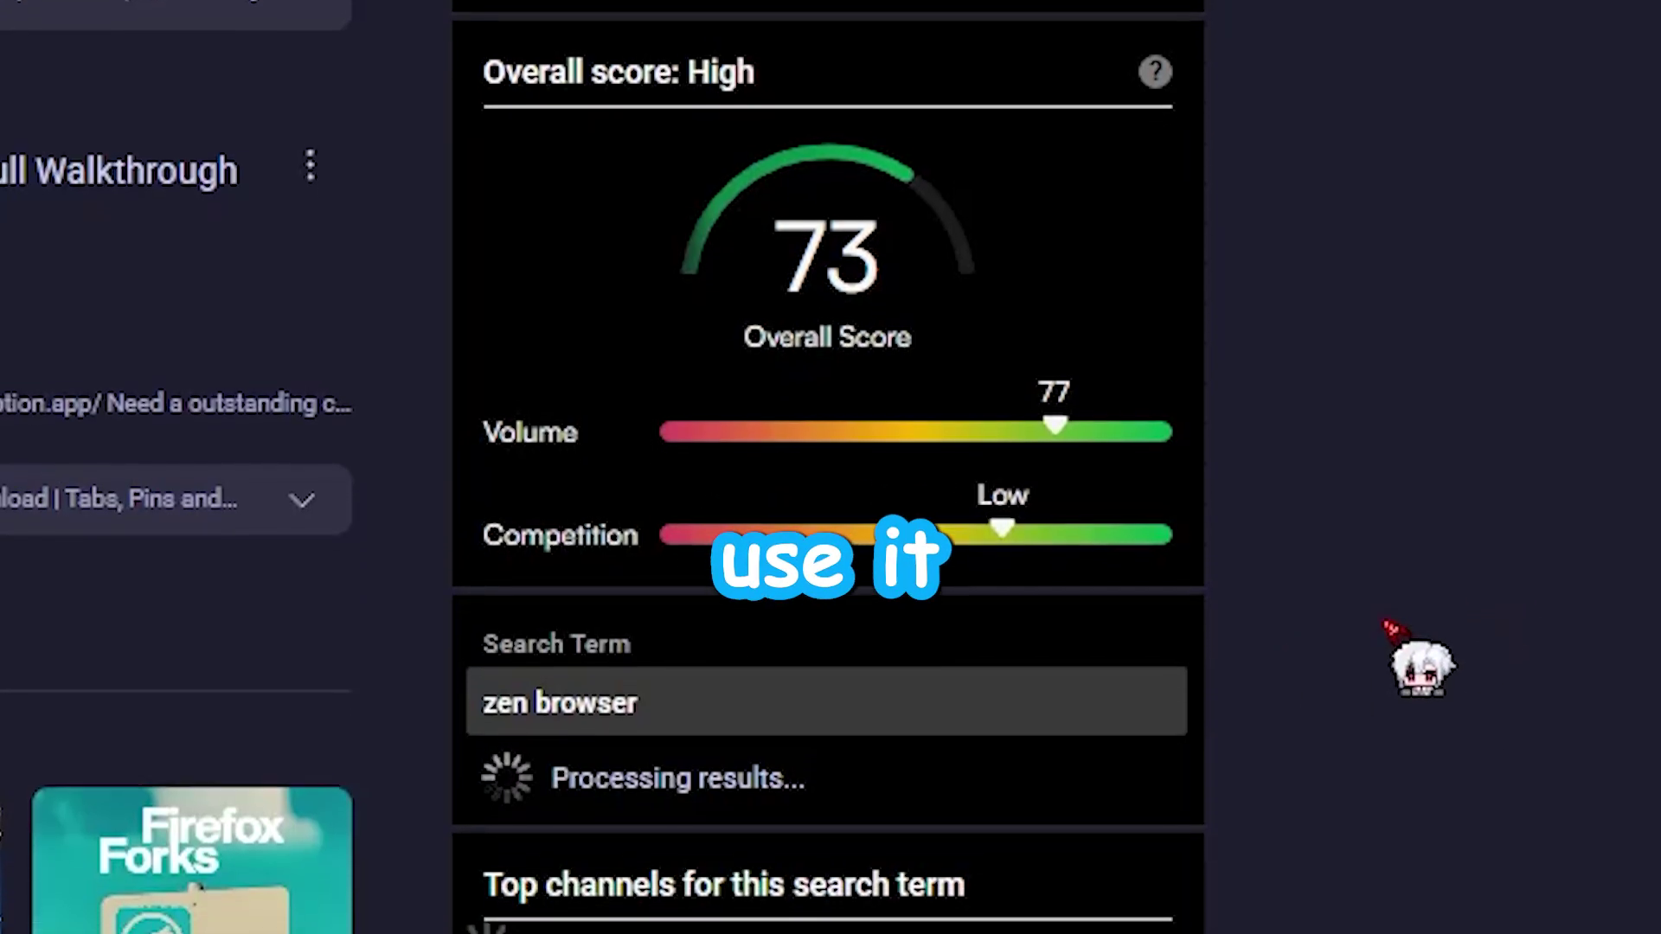
{"action": "scroll", "coordinate": [1421, 664], "scroll_direction": "down", "scroll_amount": 3}
{"action": "scroll", "coordinate": [909, 208], "scroll_direction": "down", "scroll_amount": 3}
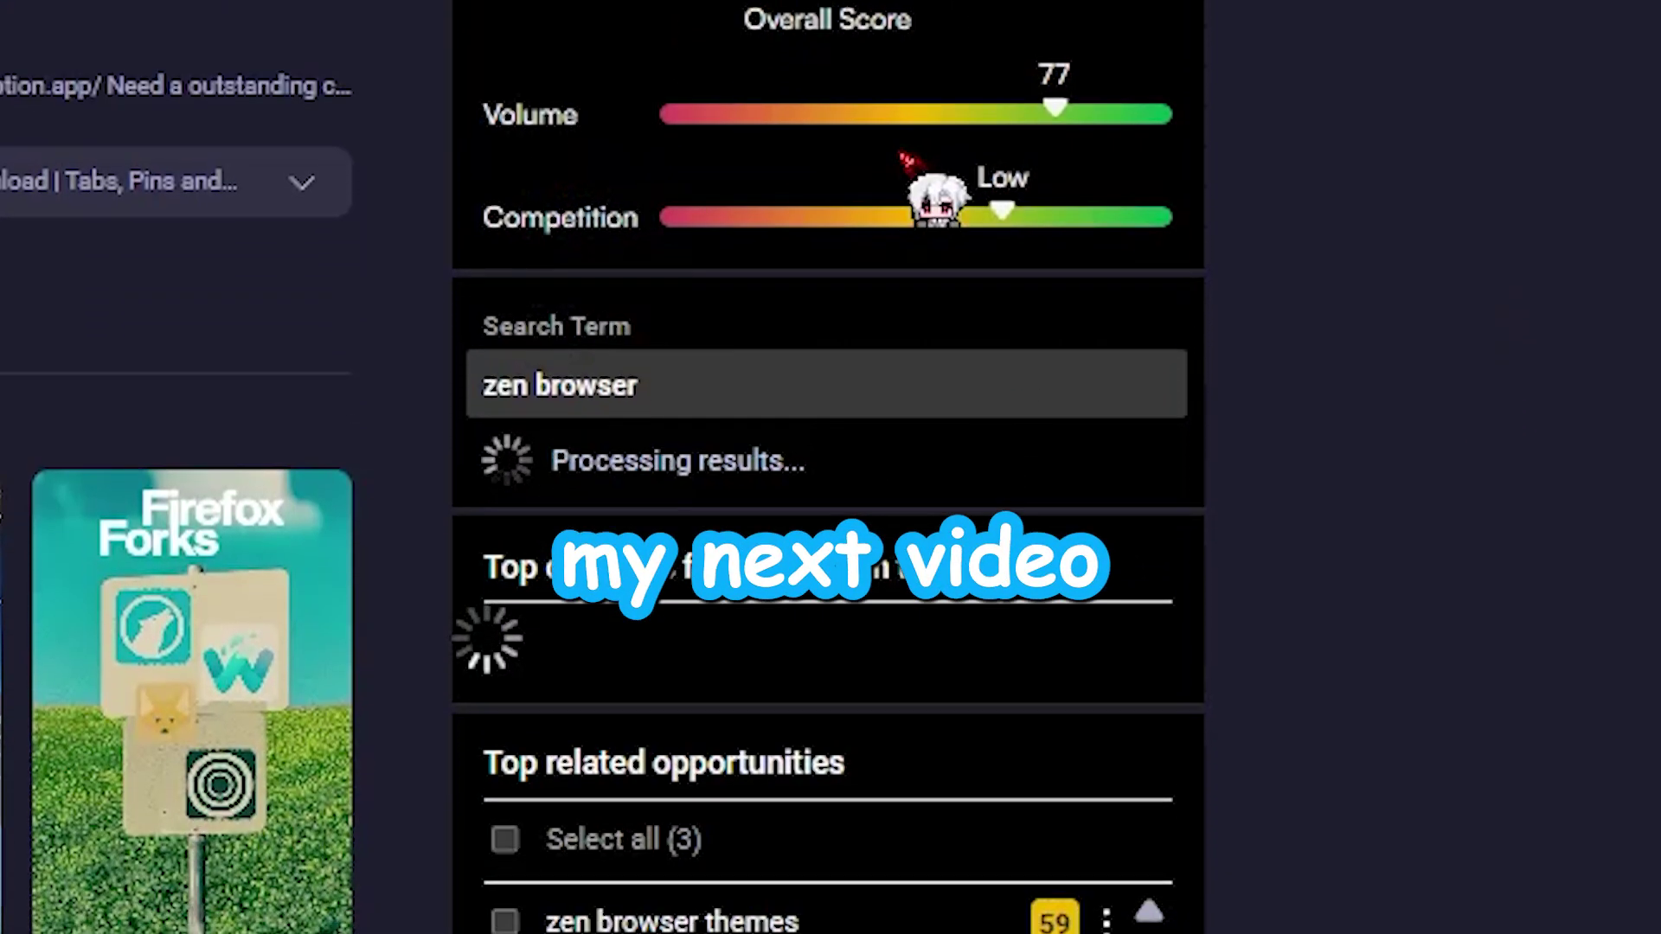
{"action": "scroll", "coordinate": [1168, 26], "scroll_direction": "down", "scroll_amount": 3}
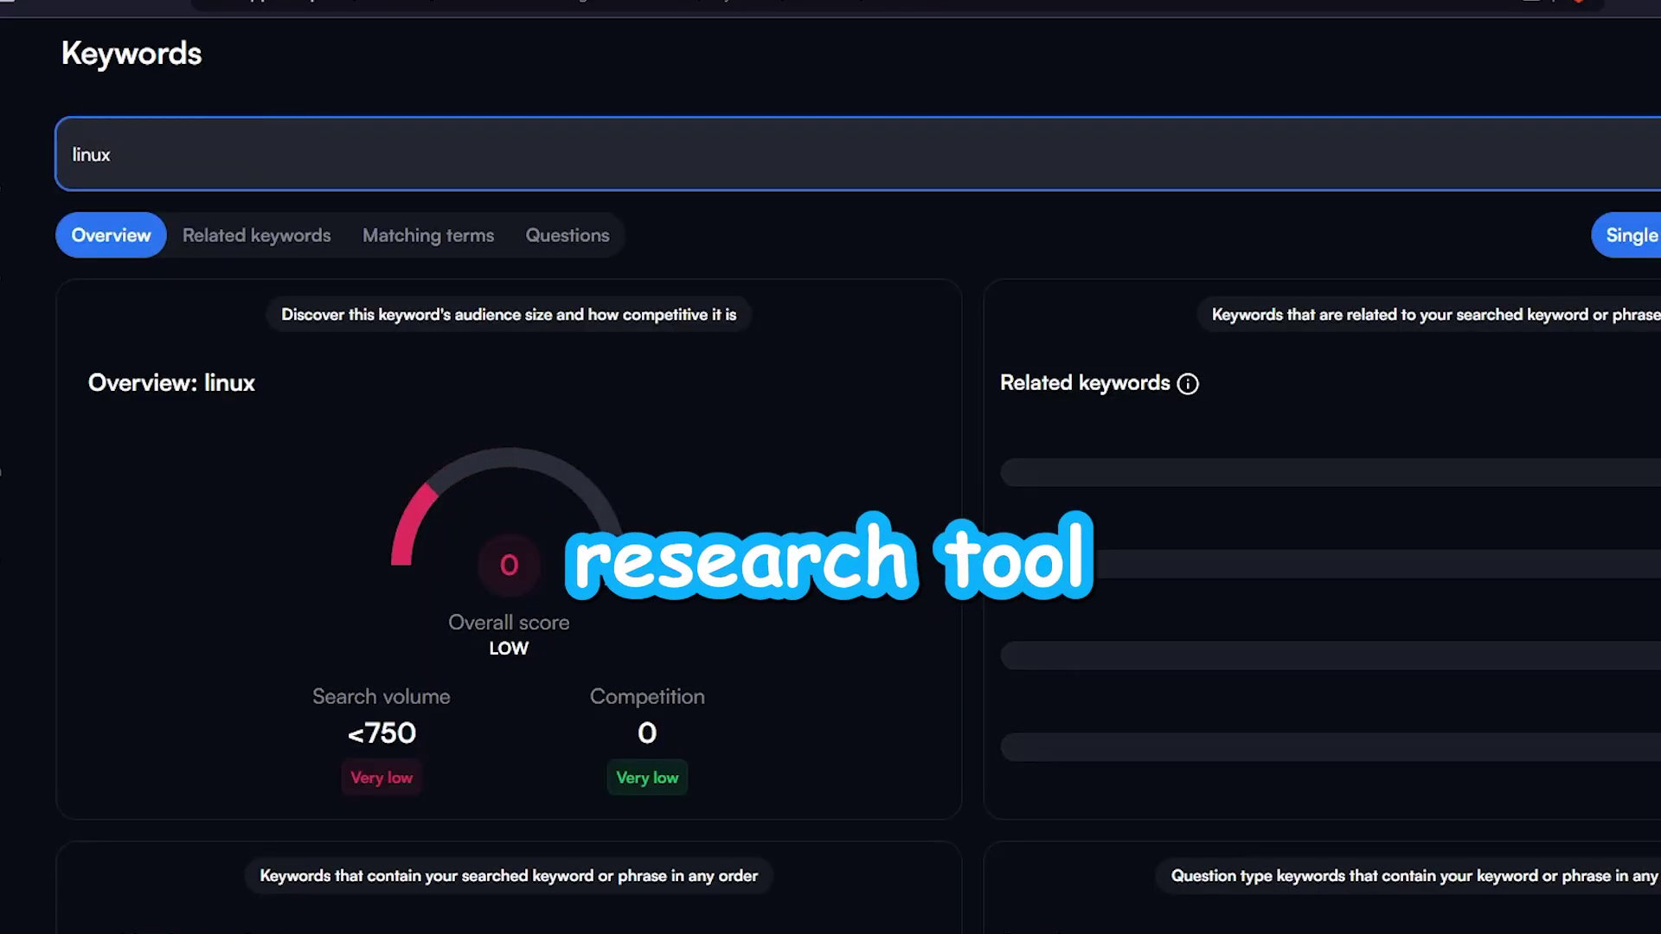